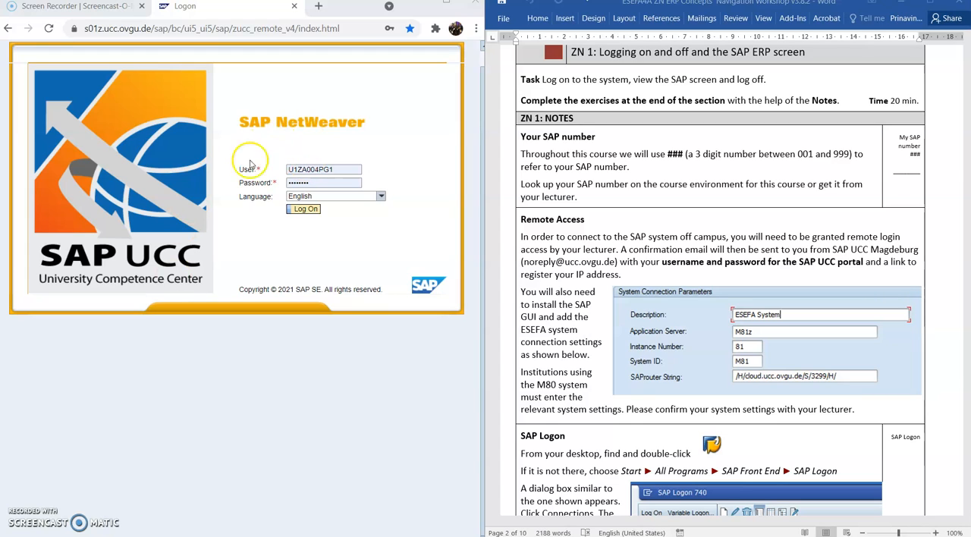
Log on to the SAP UCC portal with the prefilled credentials, repeating the logon if needed, and activate the current IP address
{"action": "left_click", "coordinate": [306, 215]}
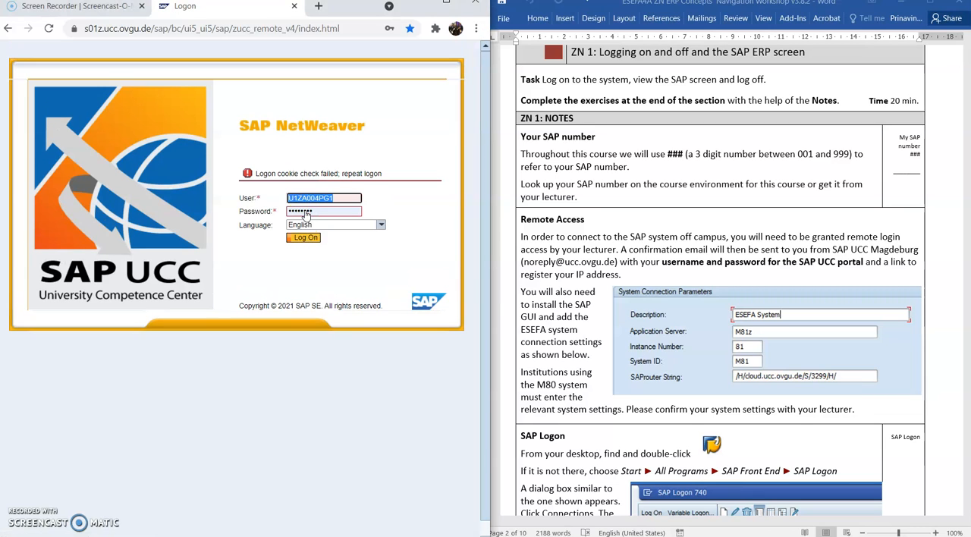
{"action": "left_click", "coordinate": [303, 238]}
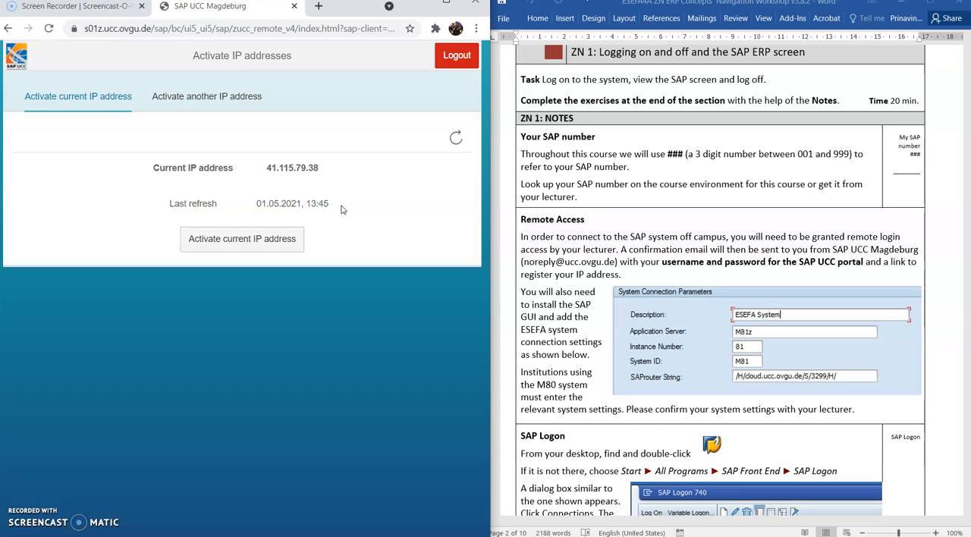
{"action": "left_click", "coordinate": [256, 242]}
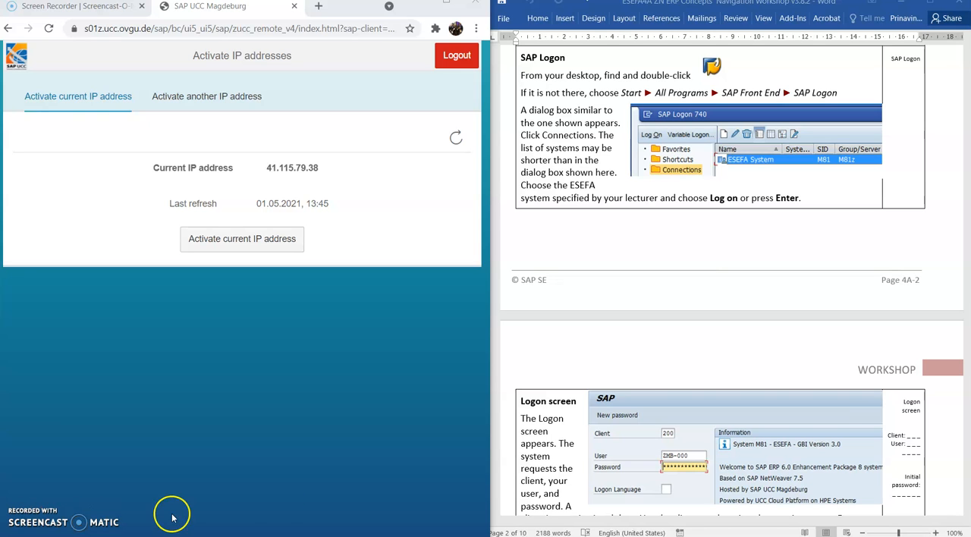
Switch to SAP Logon, open the SAP ERP 6.08 GBI 3.0 ESEFA (M80) connection, and reposition the connections window
{"action": "scroll", "coordinate": [607, 440], "scroll_direction": "down", "scroll_amount": 3}
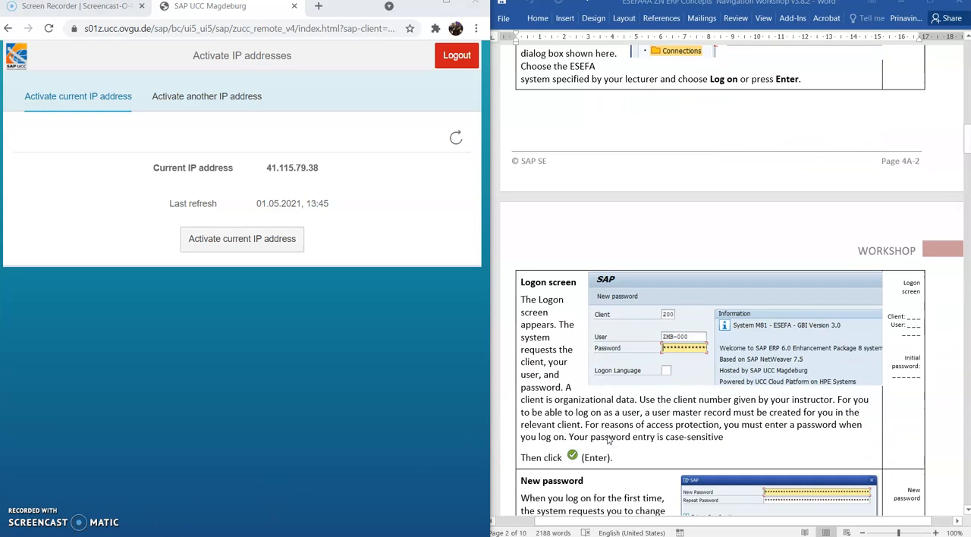
{"action": "scroll", "coordinate": [607, 440], "scroll_direction": "down", "scroll_amount": 3}
{"action": "scroll", "coordinate": [606, 439], "scroll_direction": "down", "scroll_amount": 3}
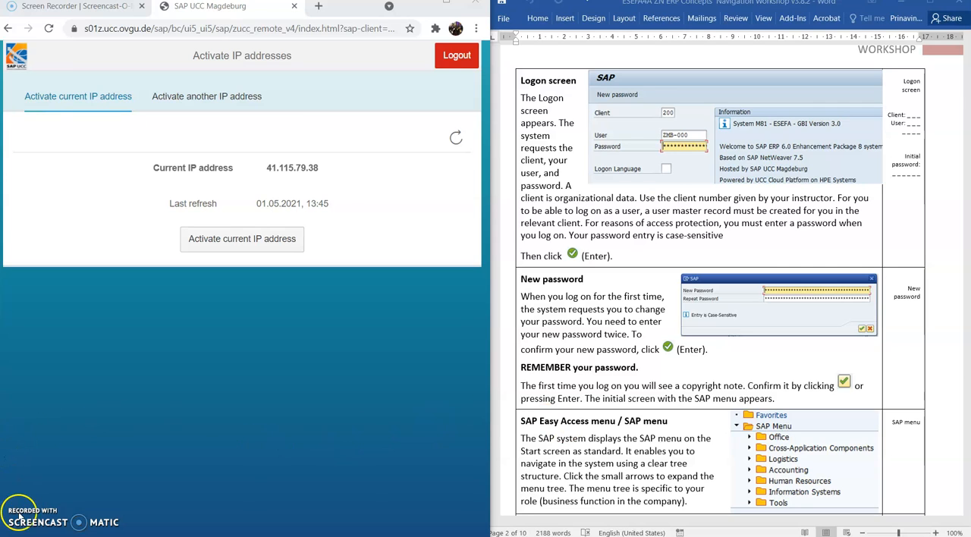
{"action": "mouse_move", "coordinate": [76, 530]}
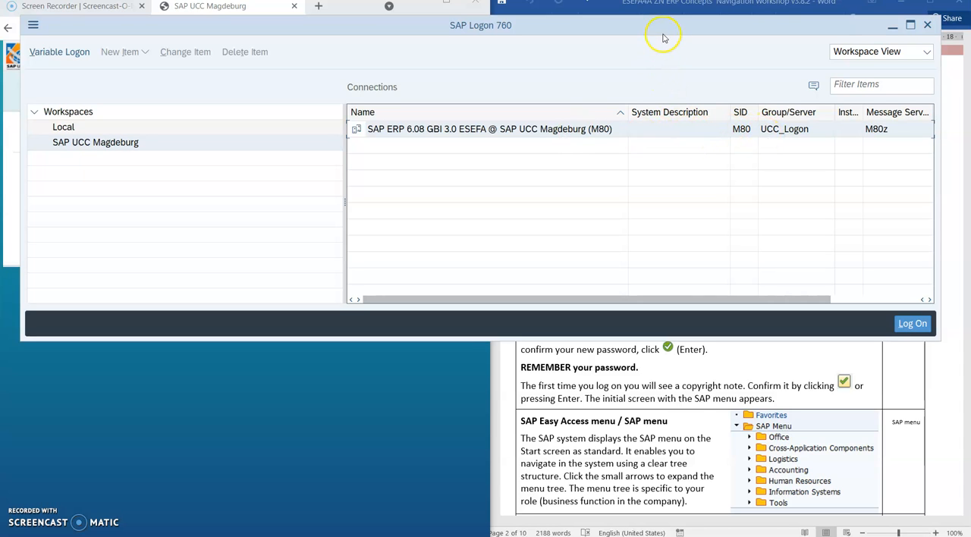
{"action": "left_click_drag", "start_coordinate": [667, 26], "coordinate": [234, 78]}
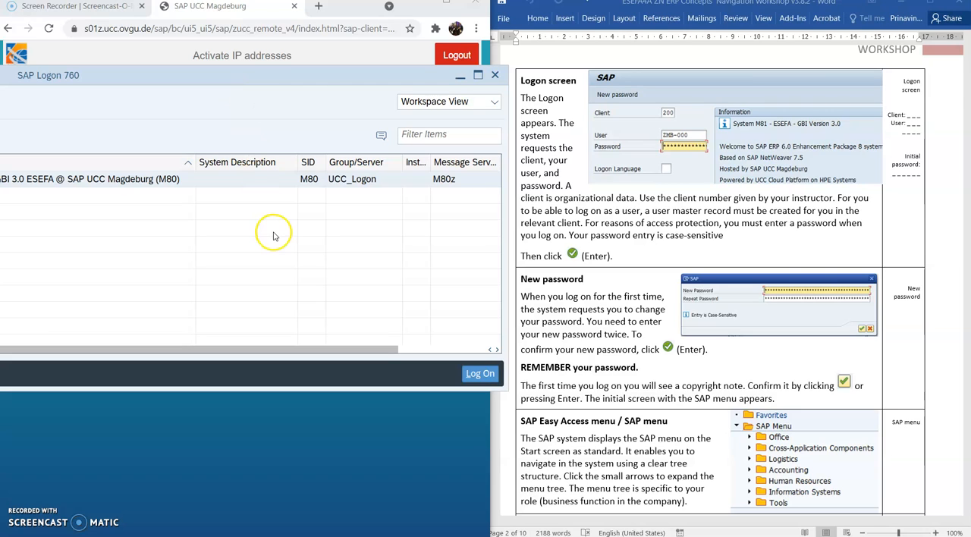
{"action": "left_click", "coordinate": [469, 378]}
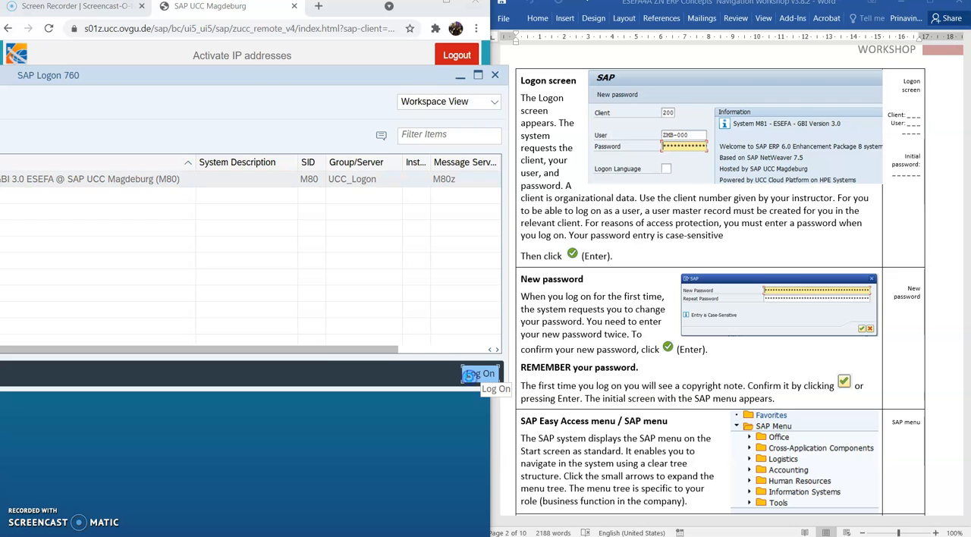
{"action": "left_click", "coordinate": [309, 77]}
{"action": "left_click_drag", "start_coordinate": [309, 77], "coordinate": [553, 69]}
{"action": "left_click_drag", "start_coordinate": [456, 68], "coordinate": [659, 58]}
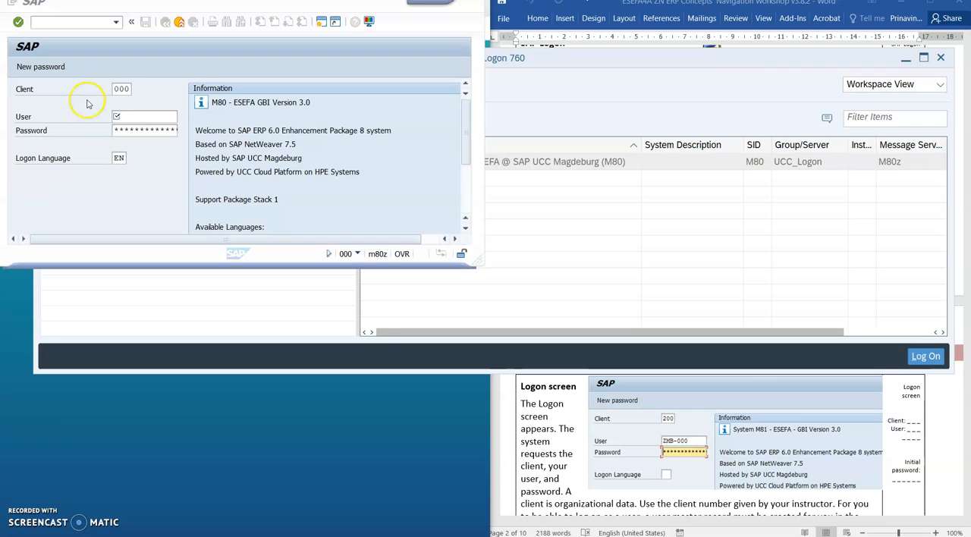
Set the client on the SAP logon screen to 205
{"action": "left_click", "coordinate": [122, 90]}
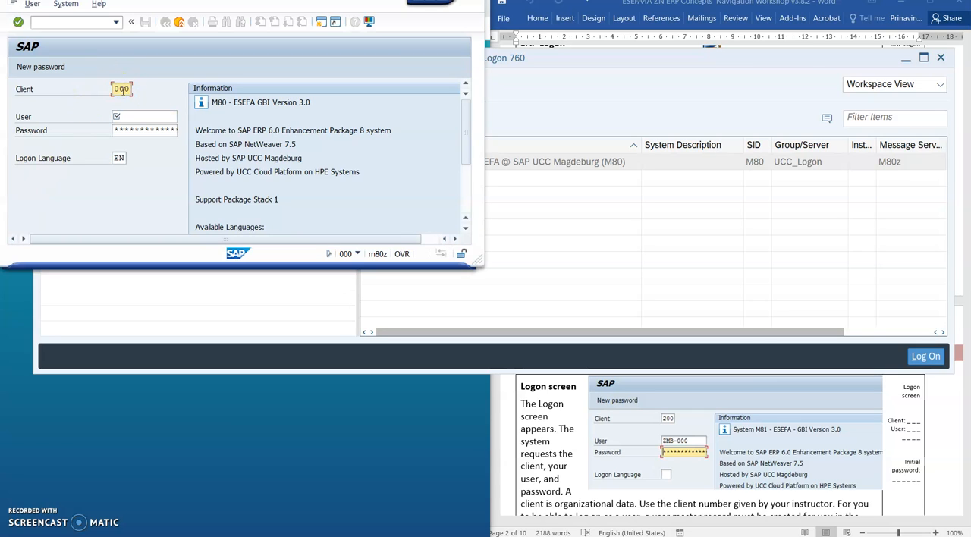
{"action": "key", "text": "BackSpace"}
{"action": "key", "text": "BackSpace"}
{"action": "key", "text": "BackSpace"}
{"action": "type", "text": "205"}
{"action": "key", "text": "Tab"}
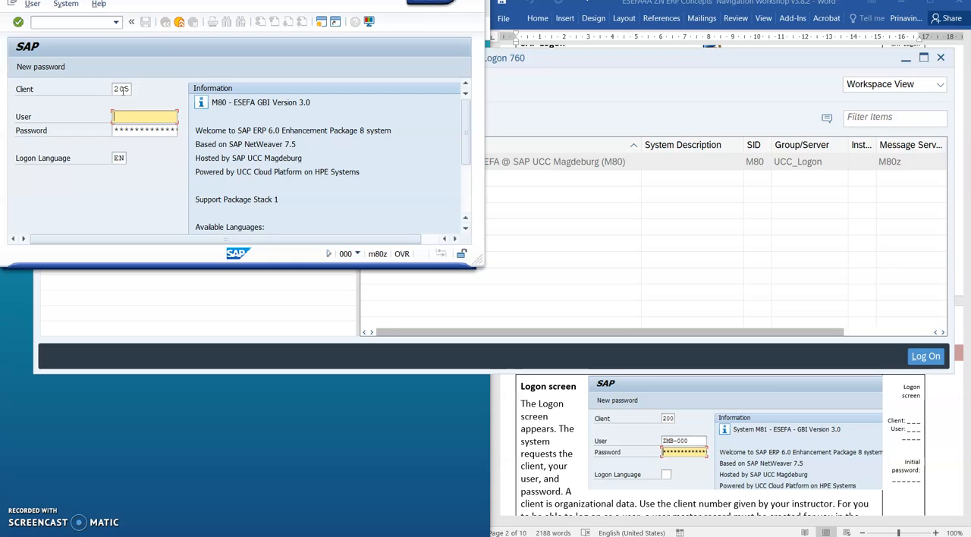
Choose ZMB-000 as the user, enter the account password, and submit the logon
{"action": "type", "text": "ZMB"}
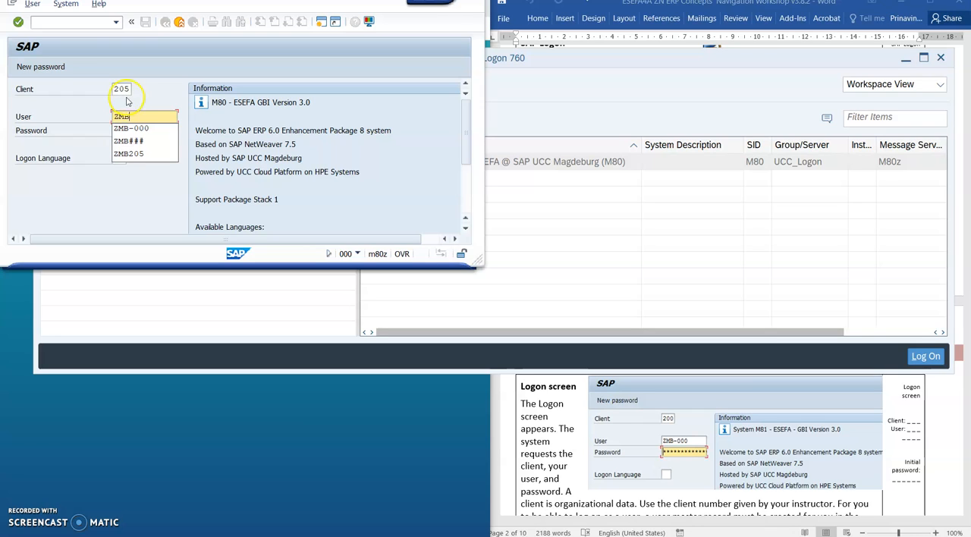
{"action": "left_click", "coordinate": [139, 129]}
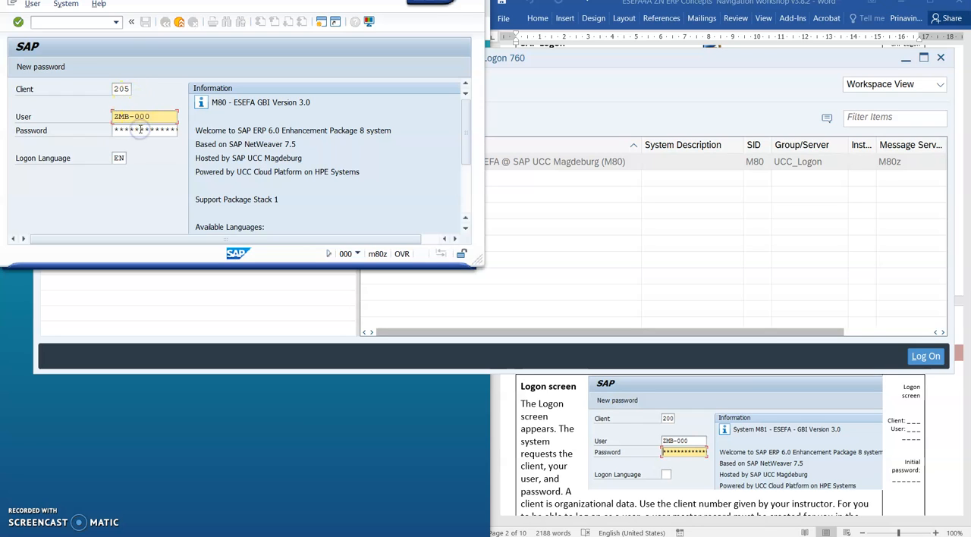
{"action": "left_click", "coordinate": [139, 130]}
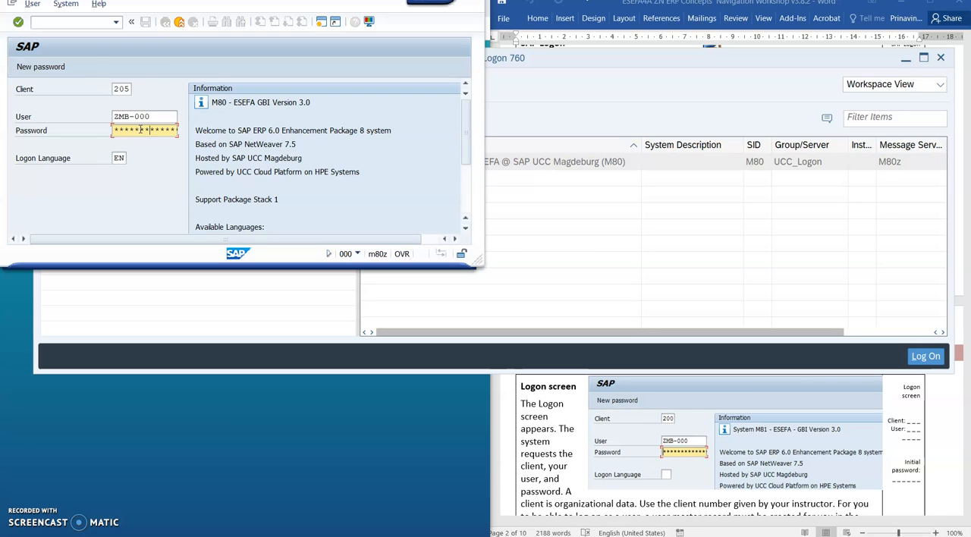
{"action": "left_click", "coordinate": [18, 23]}
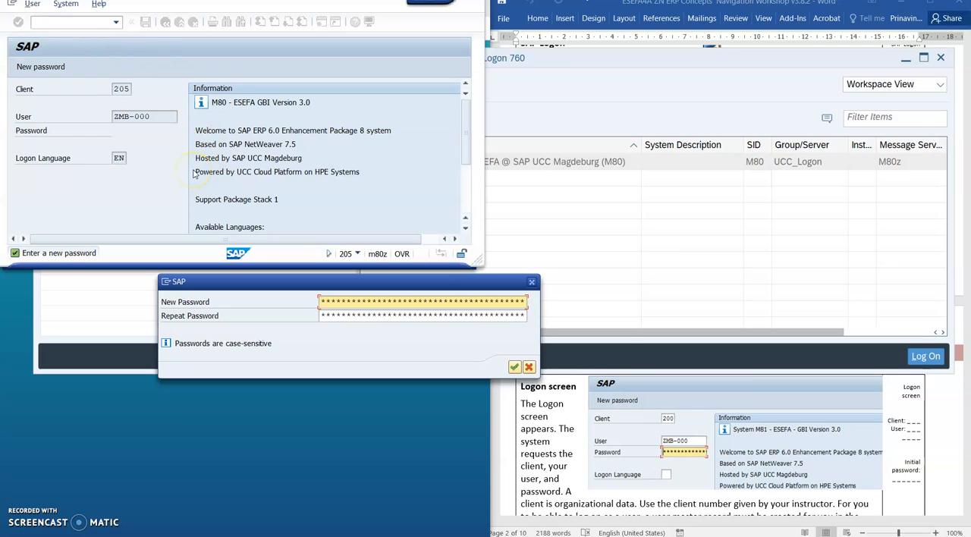
Enter and repeat the new password, confirm it, and acknowledge the information message that follows
{"action": "left_click", "coordinate": [329, 301]}
{"action": "type", "text": "**********"}
{"action": "key", "text": "Tab"}
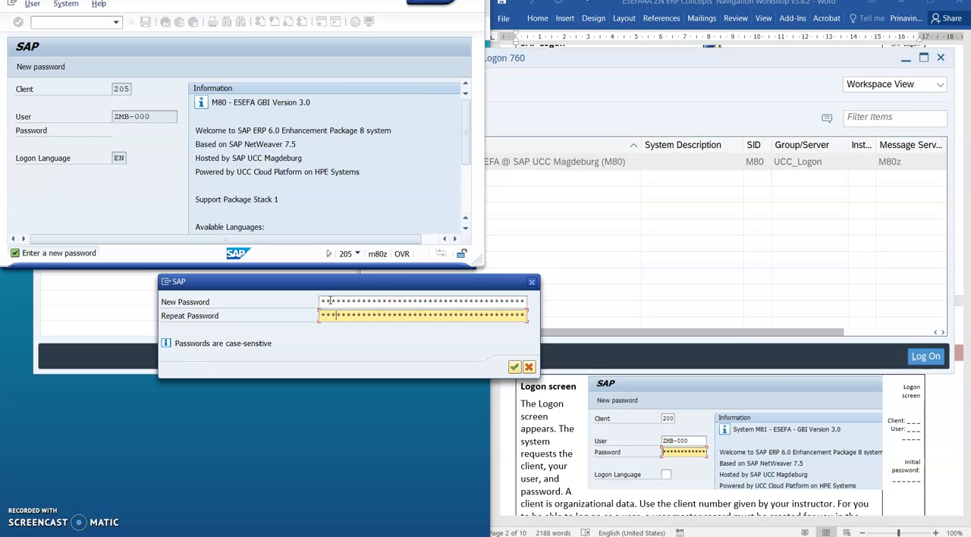
{"action": "type", "text": "*********"}
{"action": "left_click", "coordinate": [514, 367]}
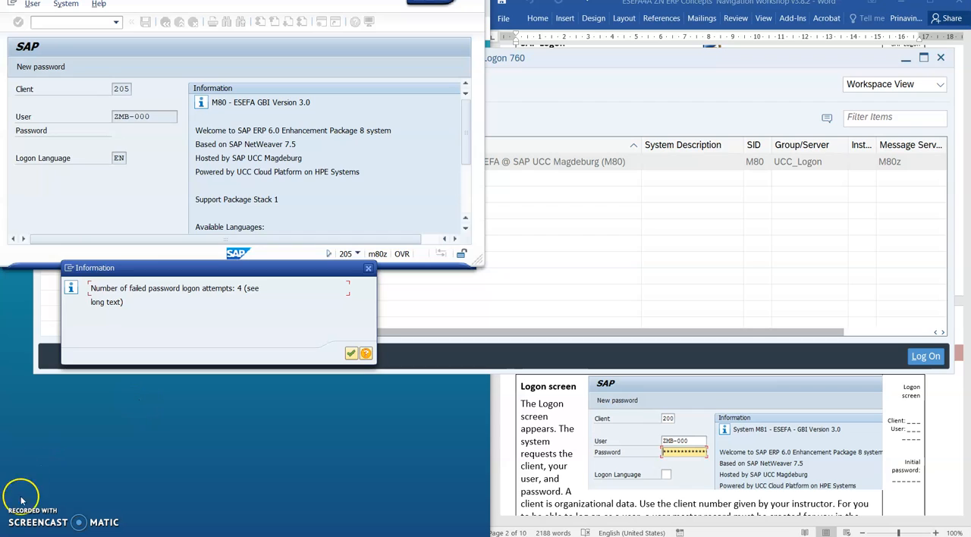
{"action": "key", "text": "Return"}
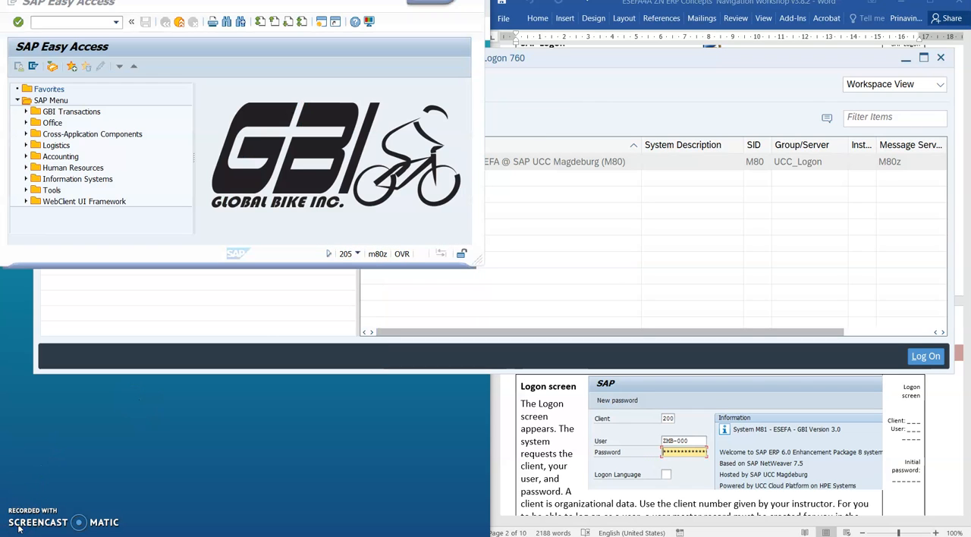
Expand the GBI Transactions and Office folders in the SAP Menu tree
{"action": "scroll", "coordinate": [598, 451], "scroll_direction": "down", "scroll_amount": 5}
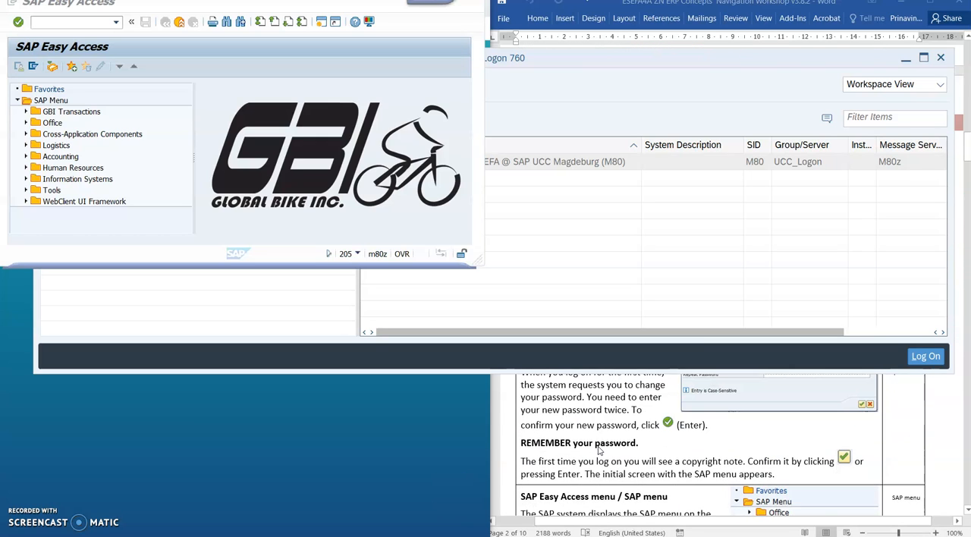
{"action": "scroll", "coordinate": [598, 450], "scroll_direction": "down", "scroll_amount": 3}
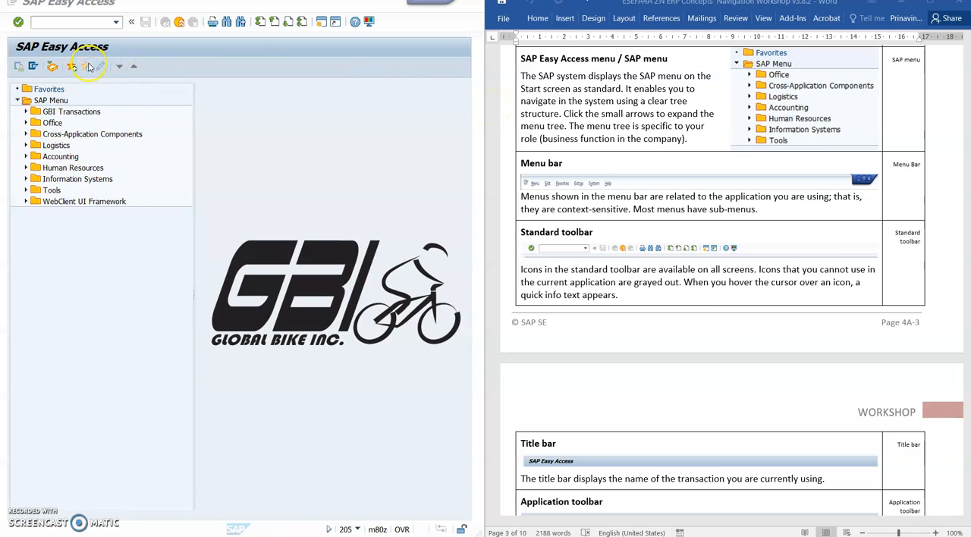
{"action": "left_click", "coordinate": [25, 112]}
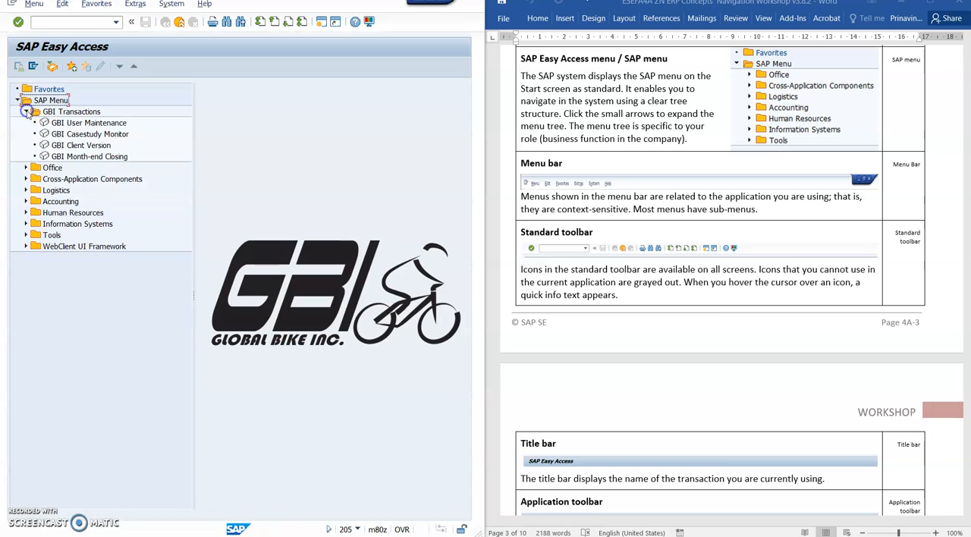
{"action": "left_click", "coordinate": [26, 168]}
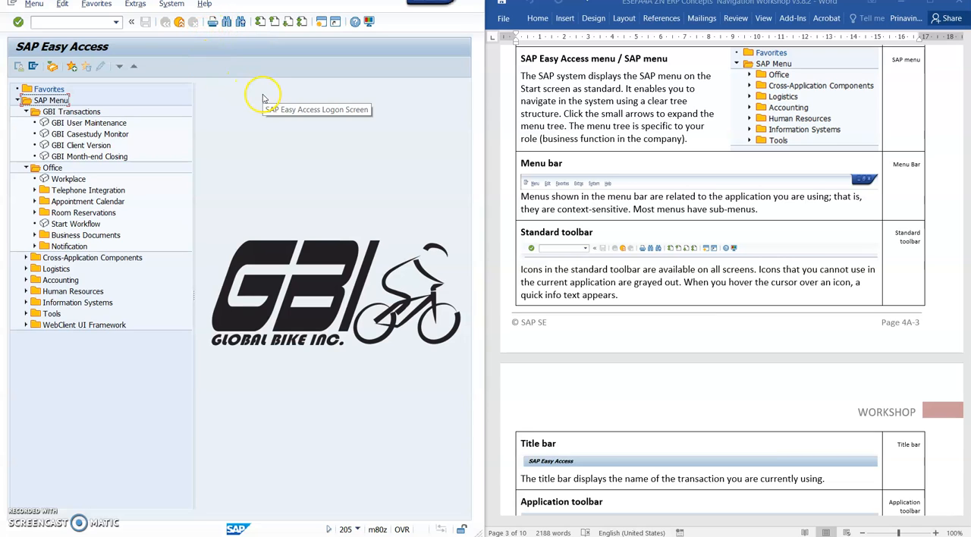
Review the workshop's toolbar, status bar and log-off notes, and exit SAP Easy Access to start logging off
{"action": "scroll", "coordinate": [638, 214], "scroll_direction": "down", "scroll_amount": 1}
{"action": "scroll", "coordinate": [638, 214], "scroll_direction": "down", "scroll_amount": 6}
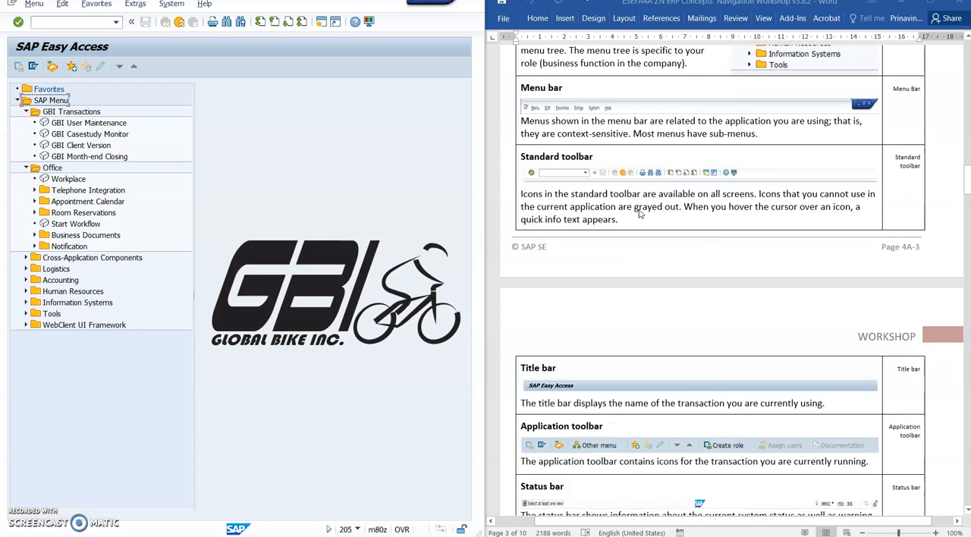
{"action": "scroll", "coordinate": [639, 213], "scroll_direction": "down", "scroll_amount": 2}
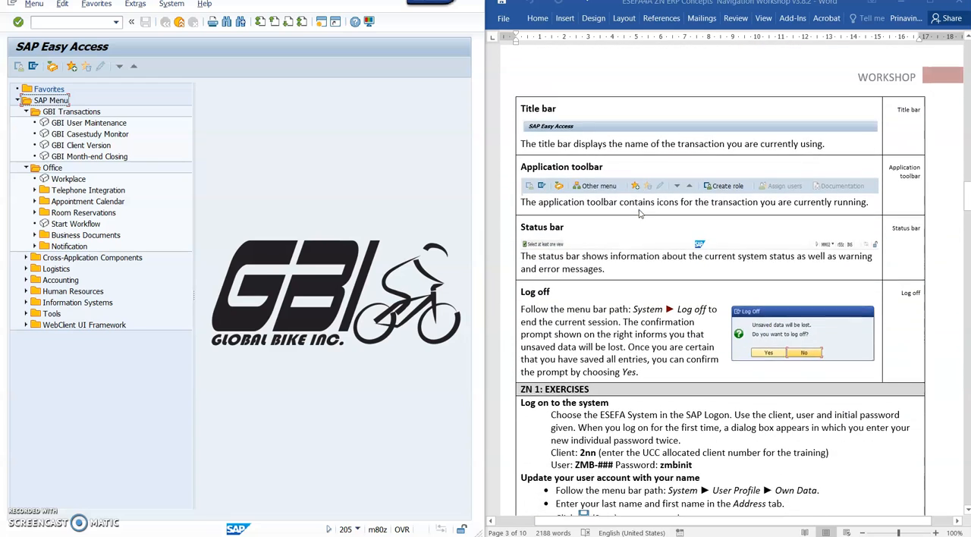
{"action": "scroll", "coordinate": [638, 213], "scroll_direction": "down", "scroll_amount": 1}
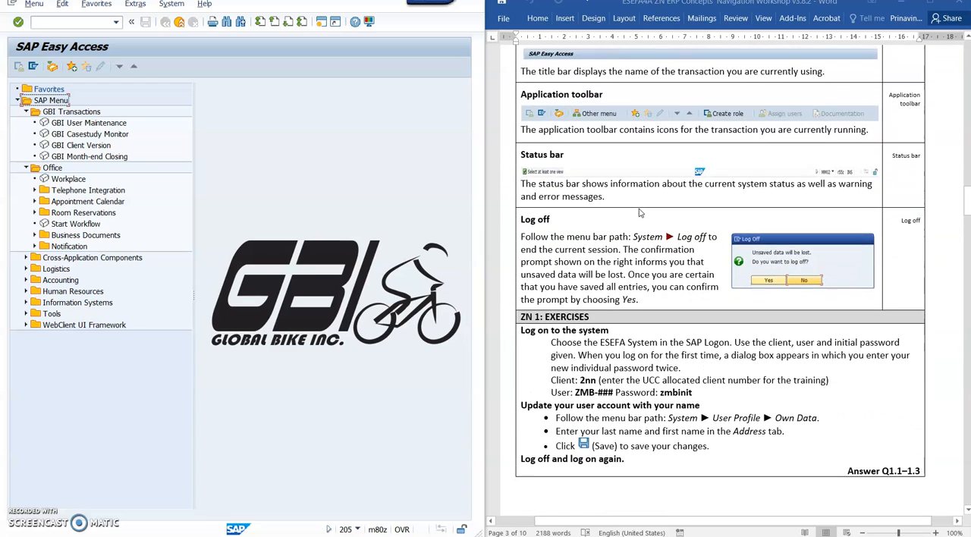
{"action": "scroll", "coordinate": [638, 213], "scroll_direction": "up", "scroll_amount": 1}
{"action": "scroll", "coordinate": [638, 212], "scroll_direction": "down", "scroll_amount": 1}
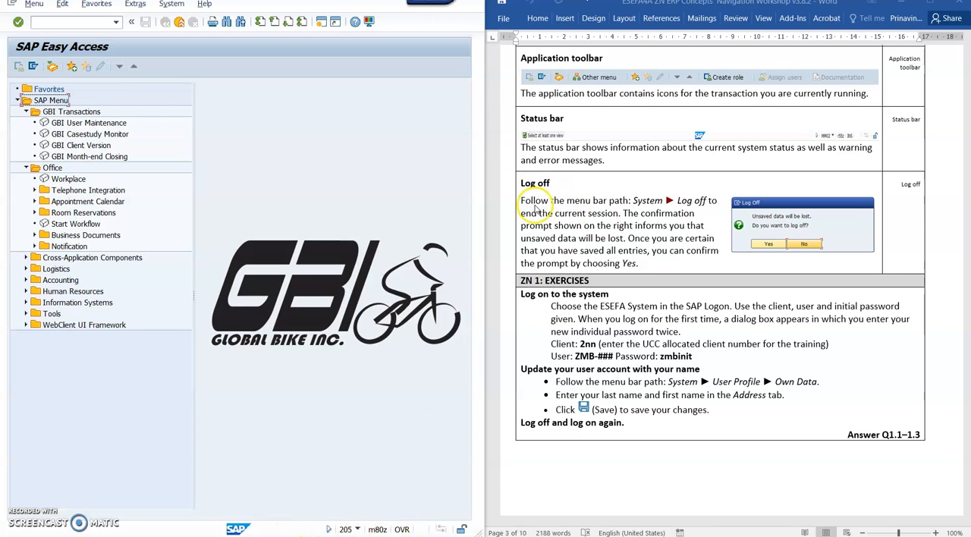
{"action": "left_click", "coordinate": [179, 25]}
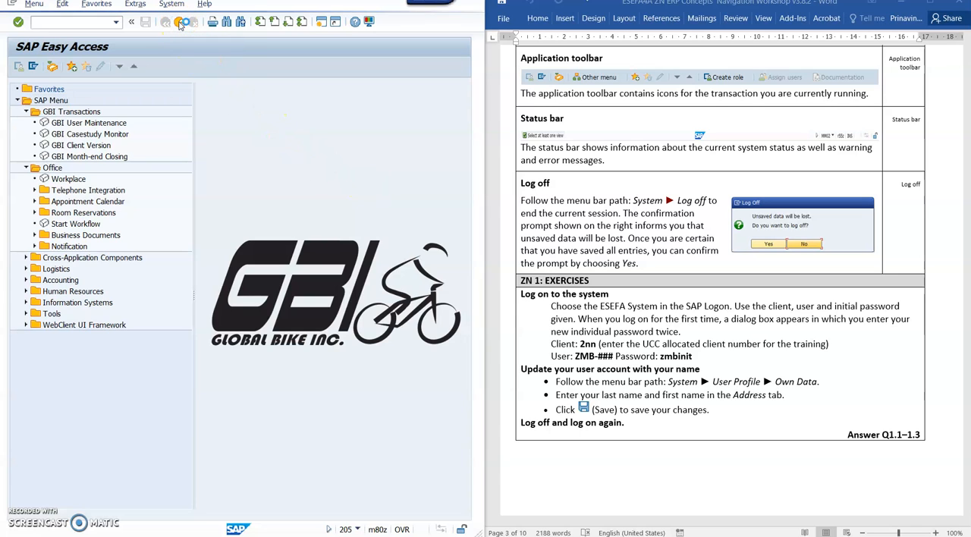